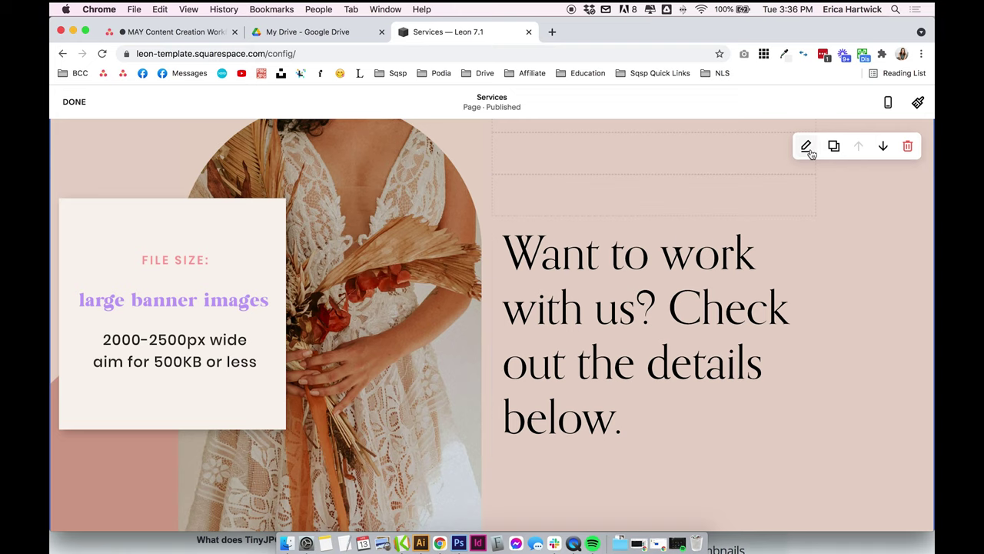
Look through the Services page's full-width banner images, including the slideshow between the first and second service
{"action": "scroll", "coordinate": [869, 308], "scroll_direction": "down", "scroll_amount": 3}
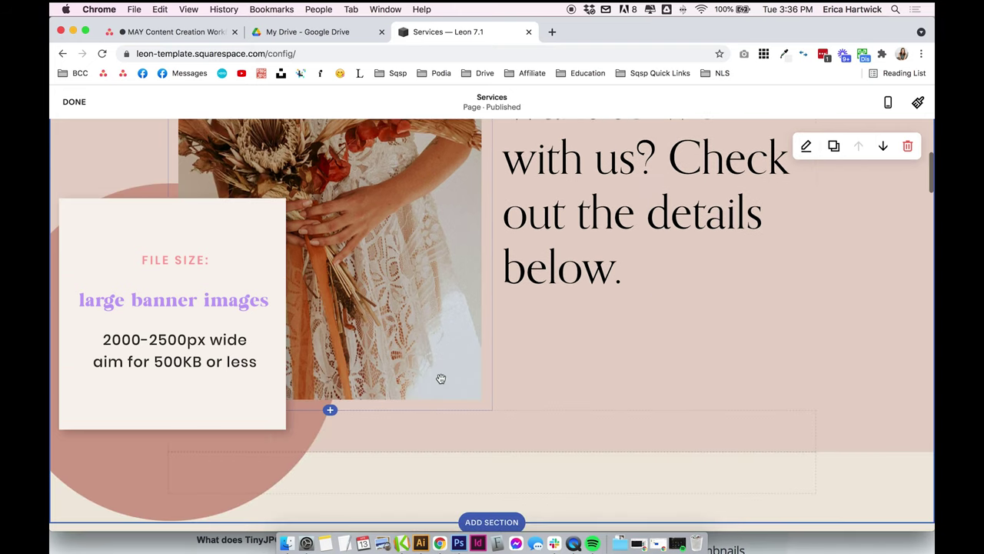
{"action": "scroll", "coordinate": [441, 378], "scroll_direction": "down", "scroll_amount": 20}
{"action": "scroll", "coordinate": [441, 381], "scroll_direction": "up", "scroll_amount": 2}
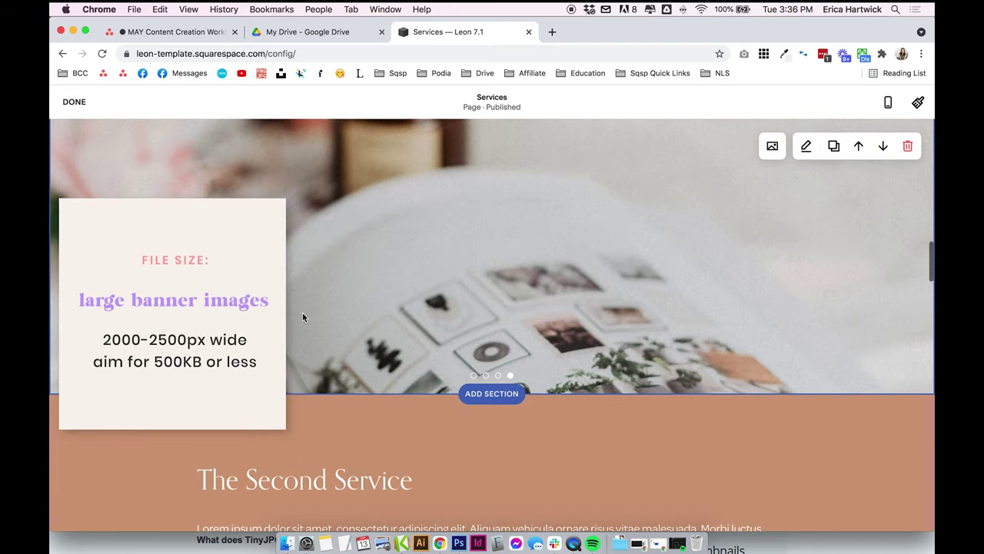
{"action": "scroll", "coordinate": [504, 329], "scroll_direction": "up", "scroll_amount": 1}
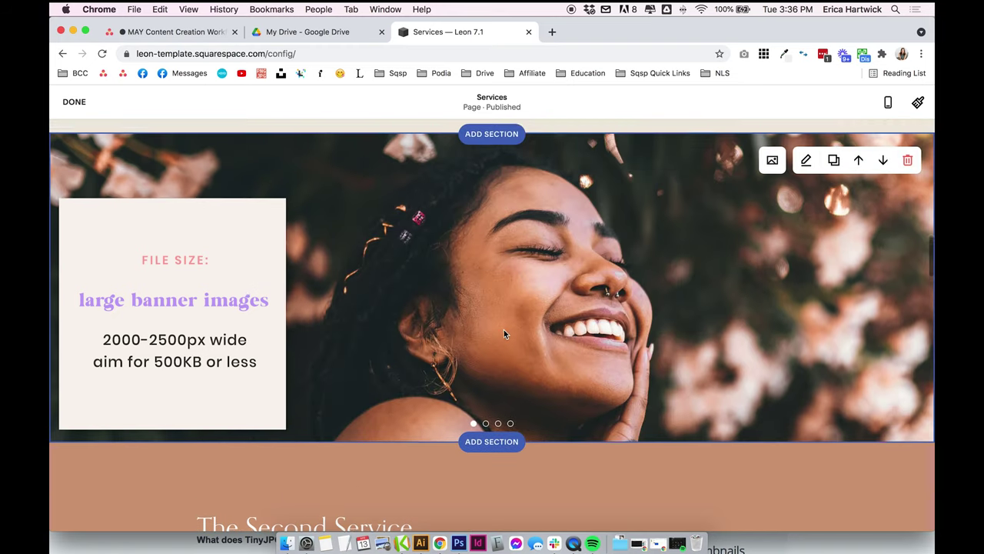
{"action": "scroll", "coordinate": [523, 302], "scroll_direction": "up", "scroll_amount": 10}
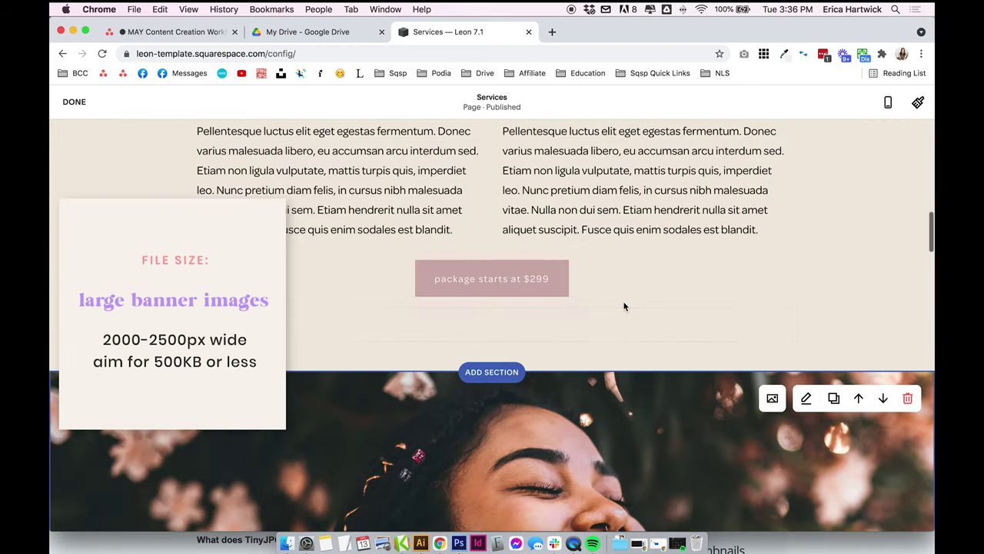
Inspect the background image in the settings of the page's first section, and close them without changes
{"action": "left_click", "coordinate": [813, 146]}
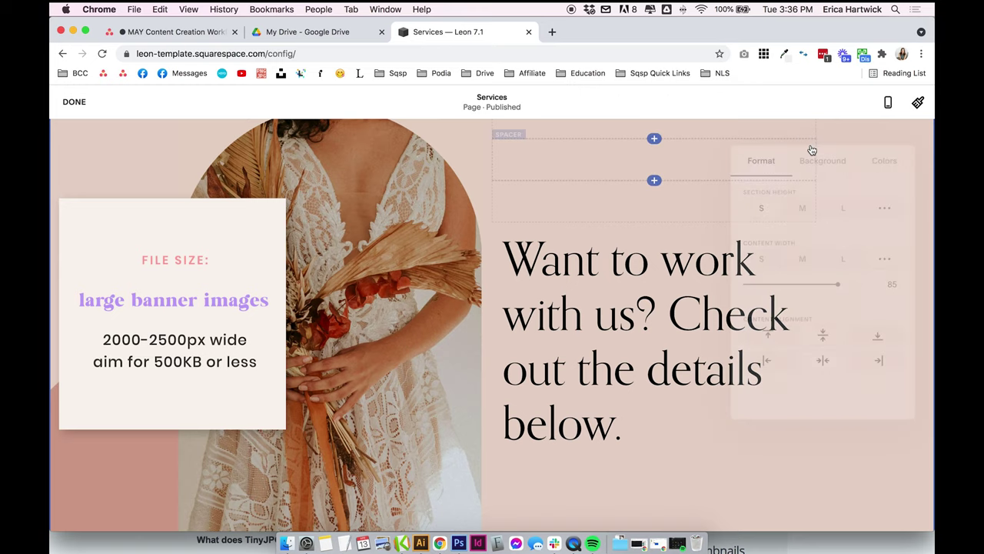
{"action": "left_click", "coordinate": [821, 153]}
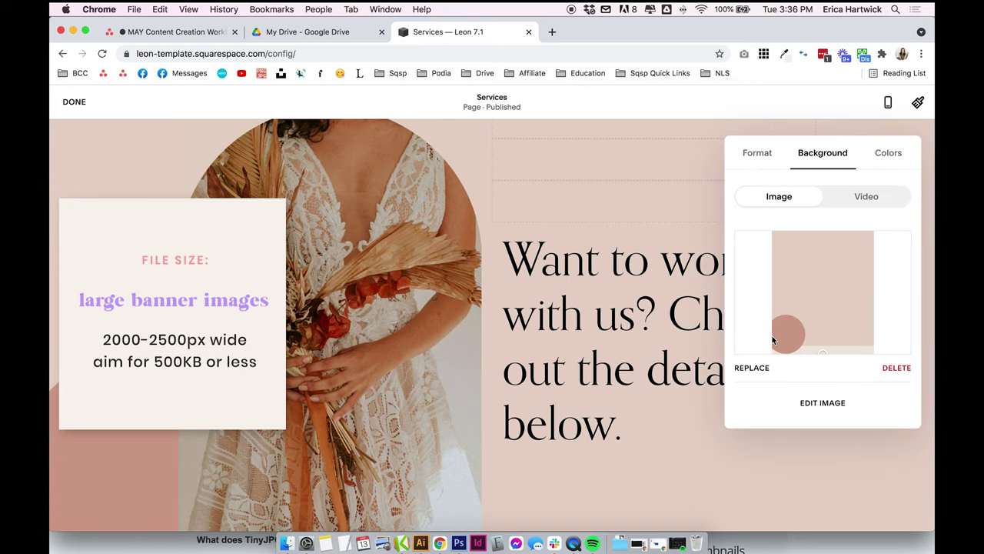
{"action": "scroll", "coordinate": [497, 258], "scroll_direction": "down", "scroll_amount": 5}
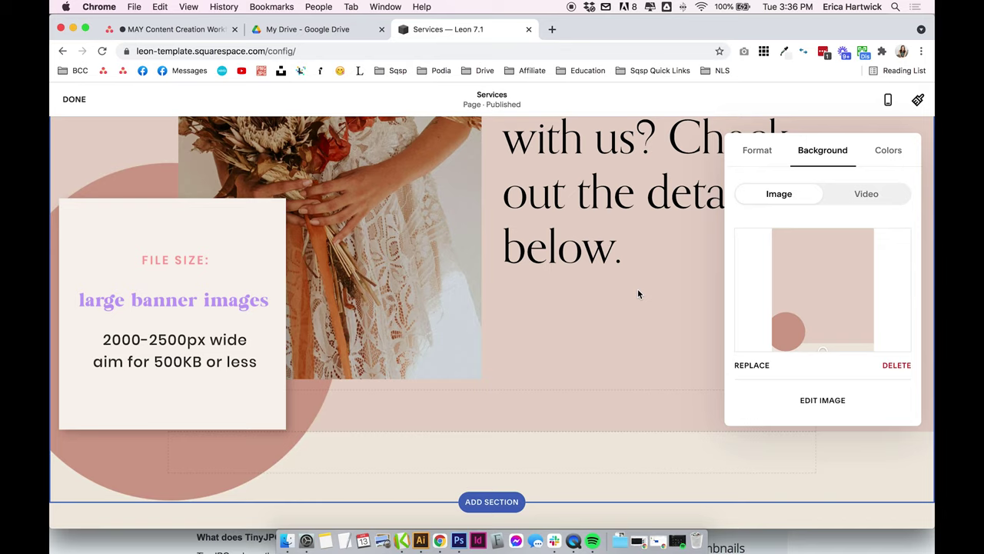
{"action": "left_click", "coordinate": [626, 369]}
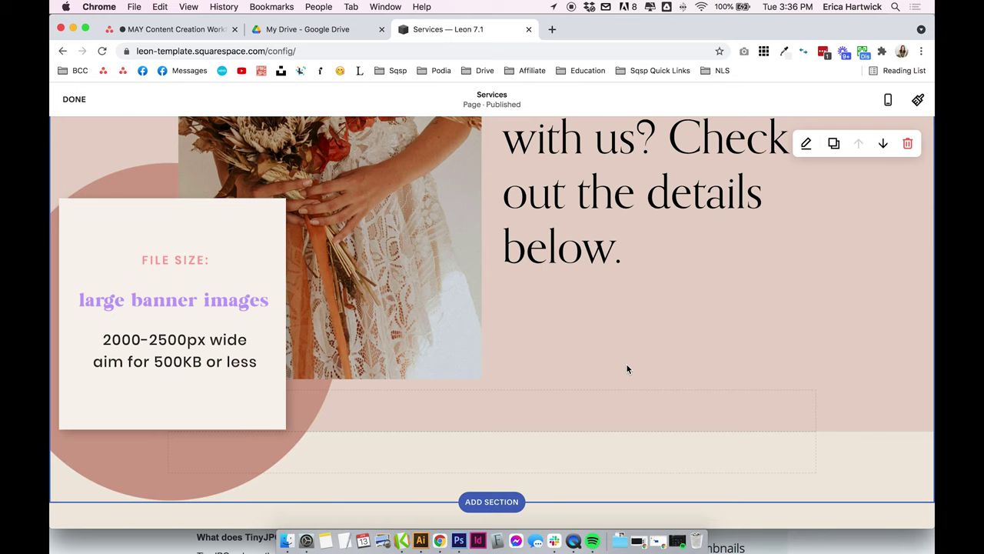
Examine the medium-sized images on the Services page, from the arched photo in the first section to the Featured Work photos
{"action": "scroll", "coordinate": [626, 363], "scroll_direction": "up", "scroll_amount": 3}
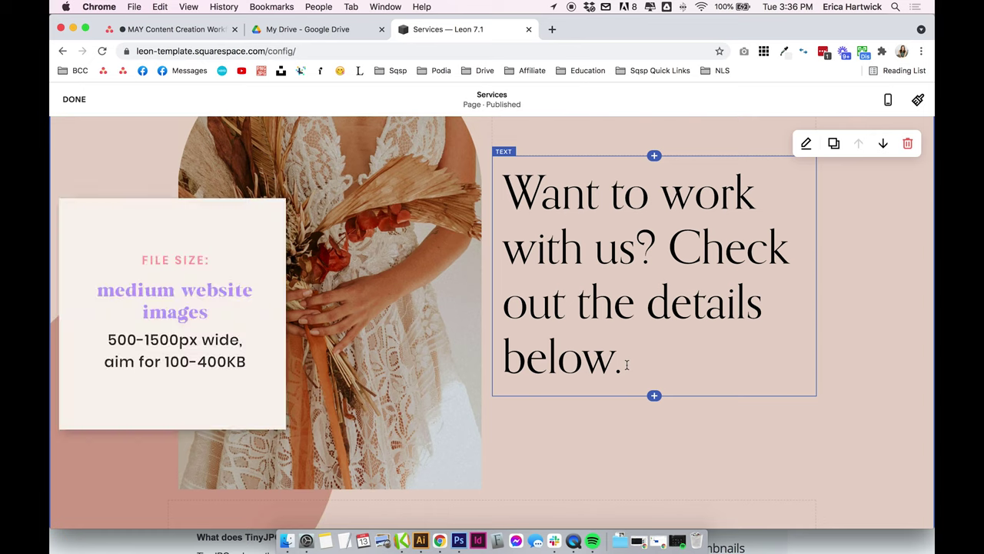
{"action": "scroll", "coordinate": [626, 363], "scroll_direction": "up", "scroll_amount": 3}
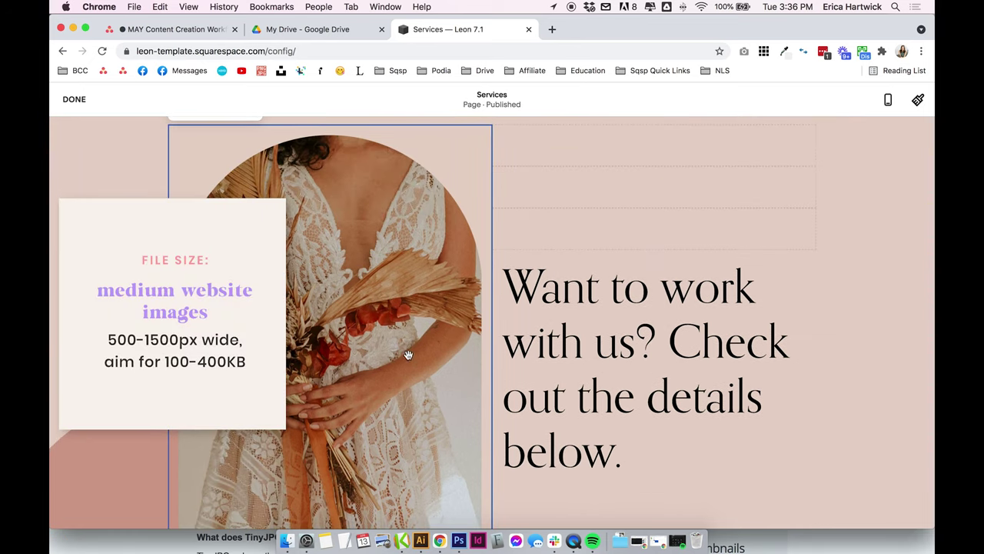
{"action": "scroll", "coordinate": [408, 341], "scroll_direction": "down", "scroll_amount": 8}
{"action": "scroll", "coordinate": [409, 341], "scroll_direction": "down", "scroll_amount": 6}
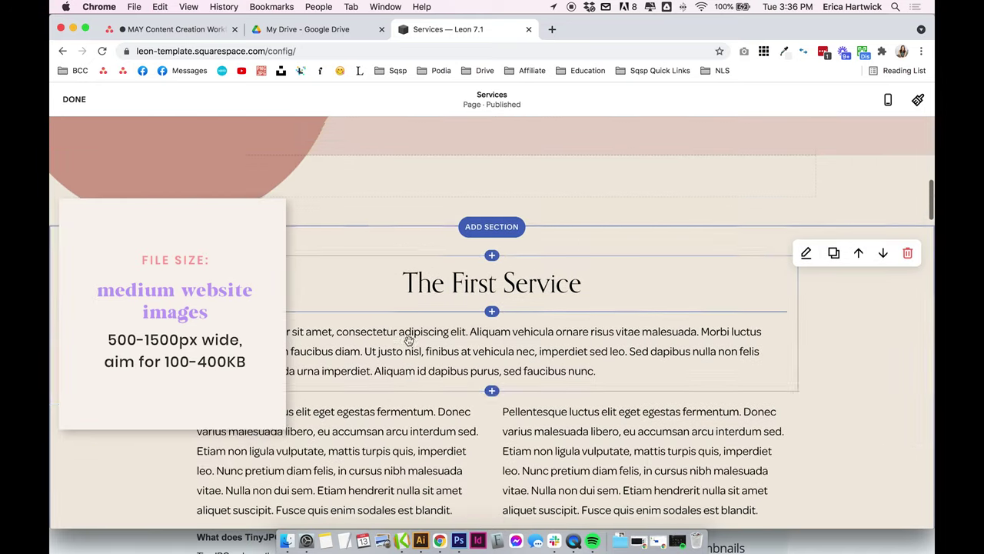
{"action": "scroll", "coordinate": [406, 339], "scroll_direction": "up", "scroll_amount": 10}
{"action": "scroll", "coordinate": [307, 281], "scroll_direction": "up", "scroll_amount": 3}
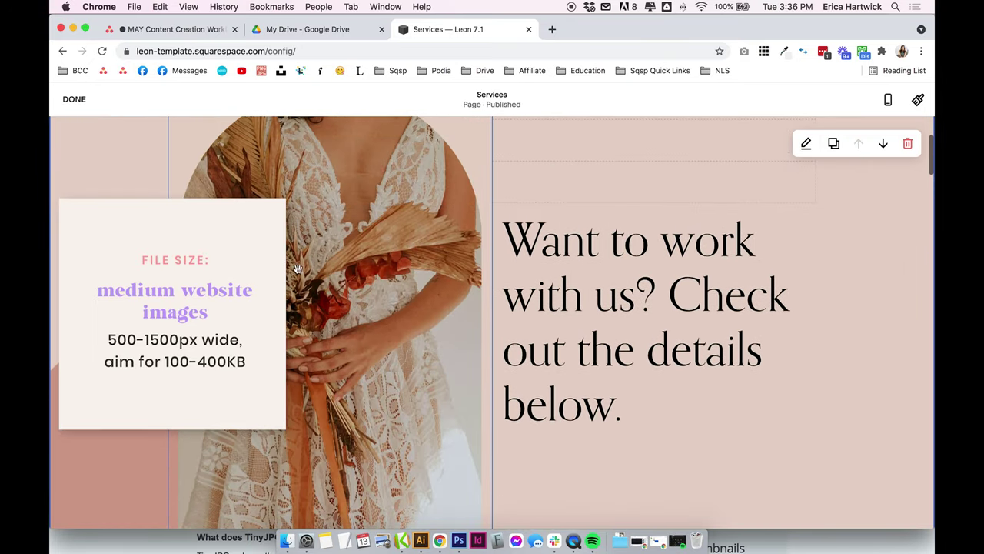
{"action": "scroll", "coordinate": [846, 408], "scroll_direction": "down", "scroll_amount": 5}
{"action": "scroll", "coordinate": [847, 410], "scroll_direction": "down", "scroll_amount": 20}
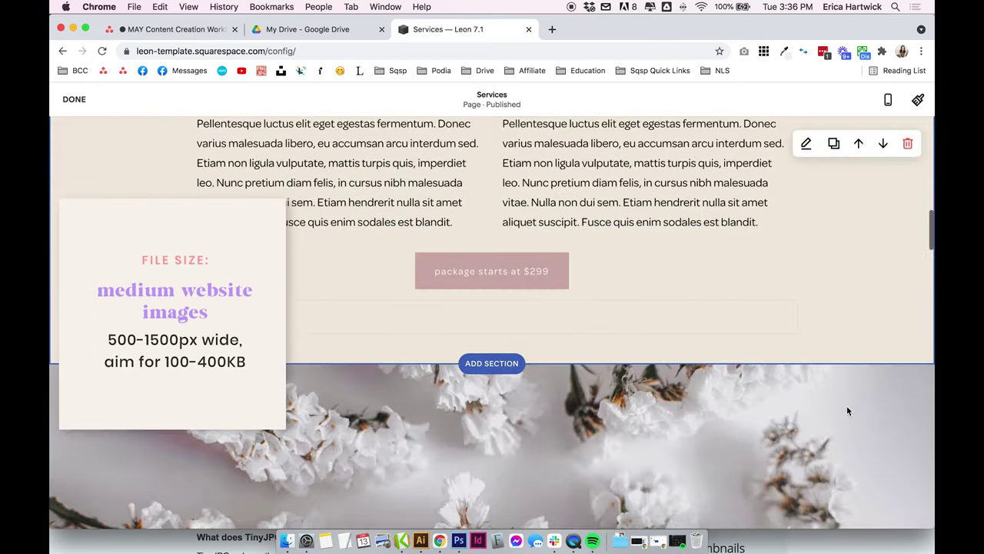
{"action": "scroll", "coordinate": [846, 410], "scroll_direction": "down", "scroll_amount": 8}
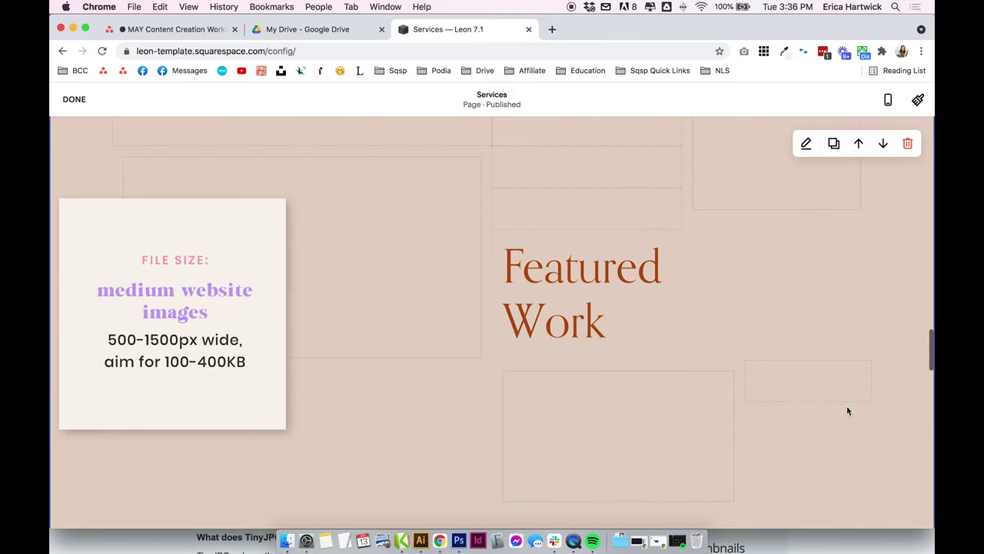
{"action": "mouse_move", "coordinate": [845, 283]}
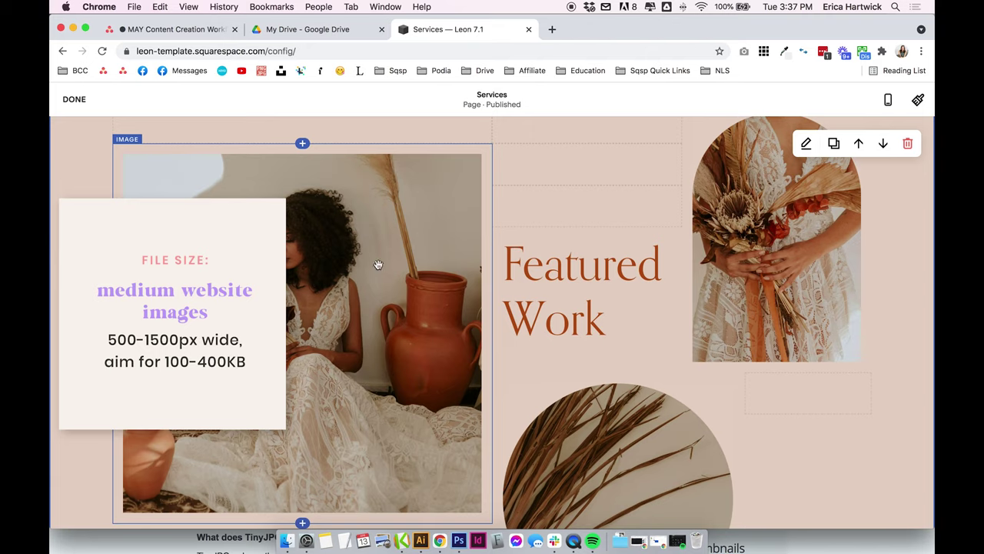
{"action": "scroll", "coordinate": [306, 316], "scroll_direction": "up", "scroll_amount": 20}
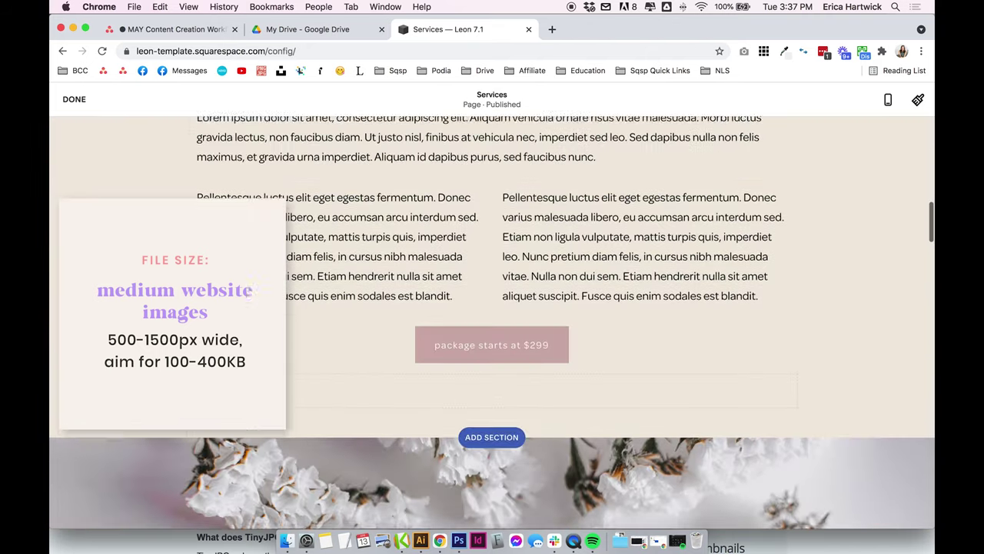
{"action": "scroll", "coordinate": [301, 312], "scroll_direction": "down", "scroll_amount": 3}
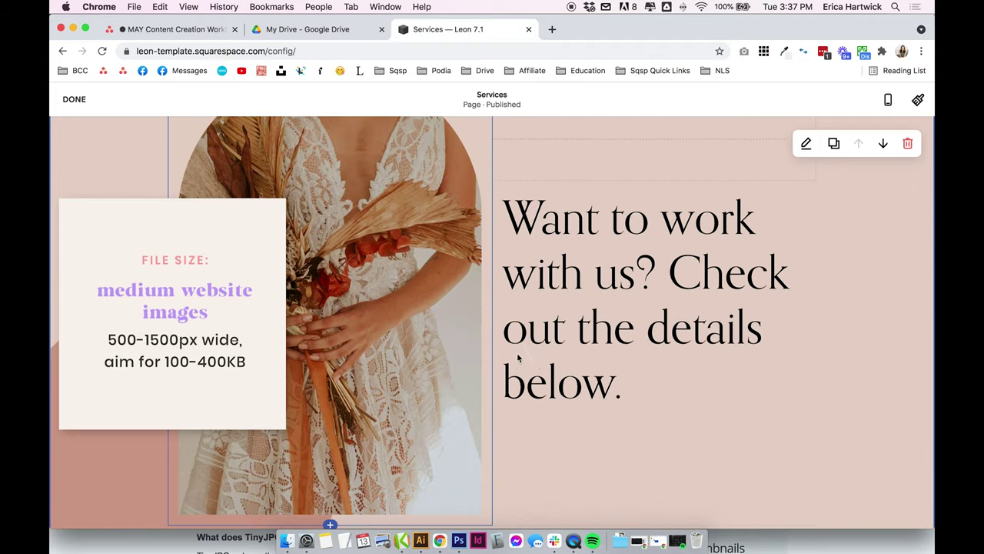
Examine the small images and screenshots in the blog post about portfolio pages on Squarespace 7.1
{"action": "scroll", "coordinate": [625, 273], "scroll_direction": "down", "scroll_amount": 10}
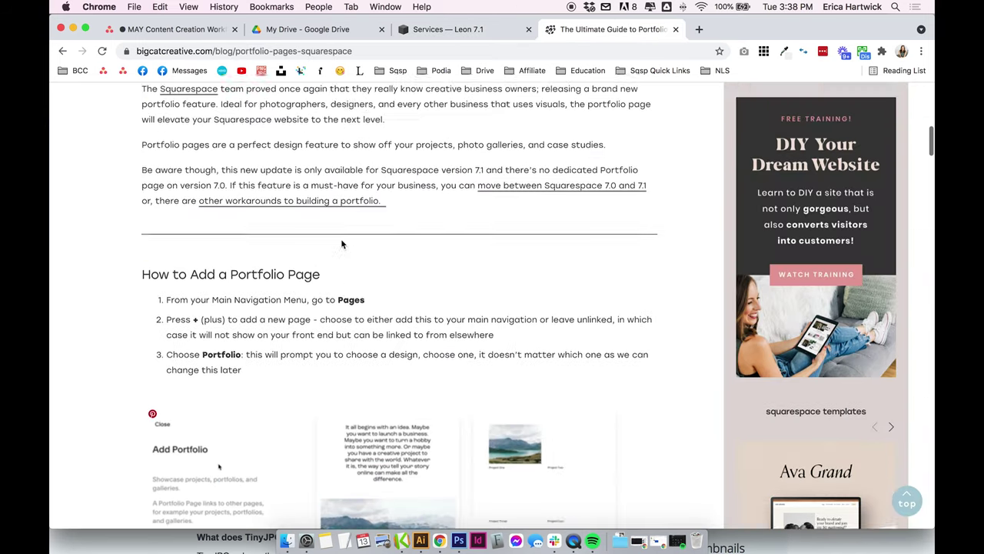
{"action": "scroll", "coordinate": [341, 238], "scroll_direction": "up", "scroll_amount": 3}
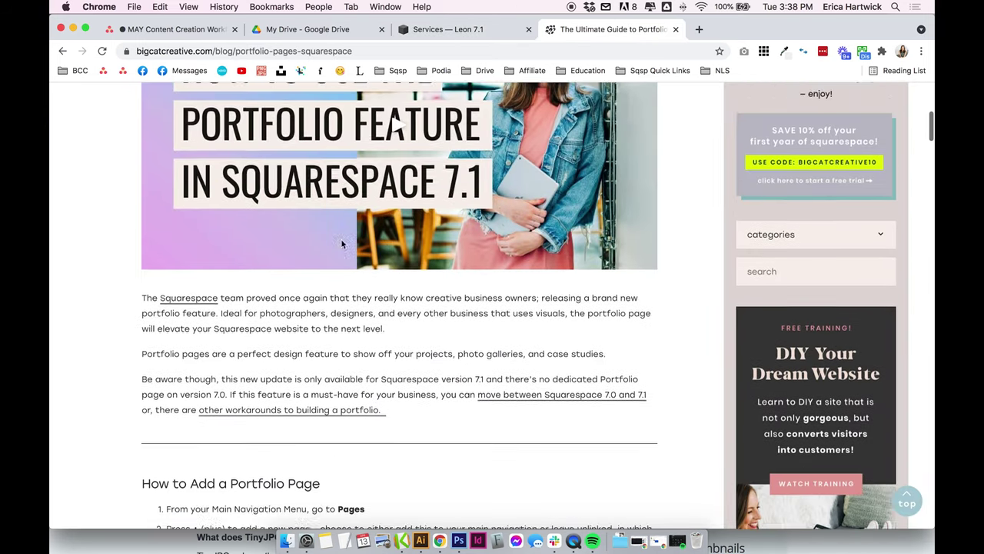
{"action": "scroll", "coordinate": [341, 239], "scroll_direction": "down", "scroll_amount": 5}
{"action": "scroll", "coordinate": [342, 243], "scroll_direction": "down", "scroll_amount": 2}
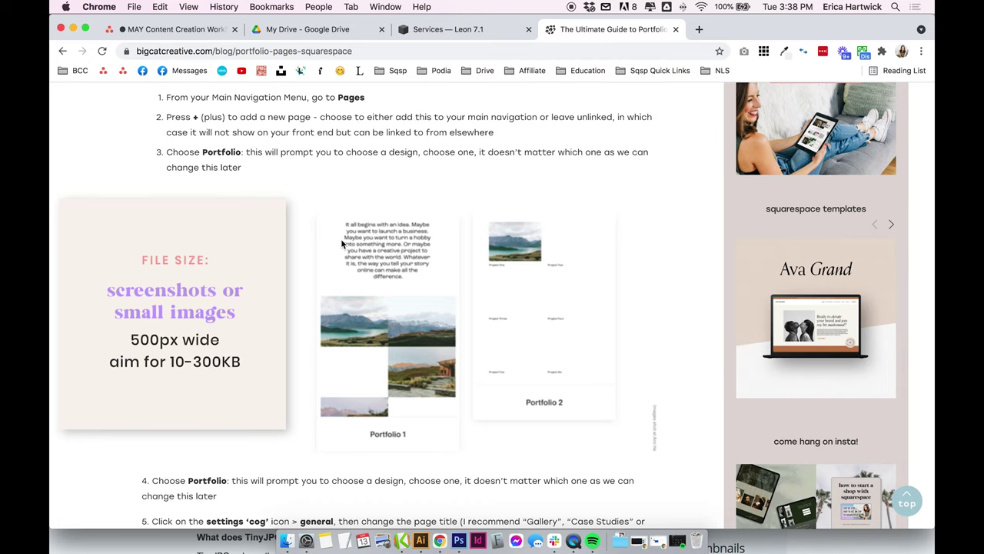
{"action": "scroll", "coordinate": [341, 244], "scroll_direction": "down", "scroll_amount": 10}
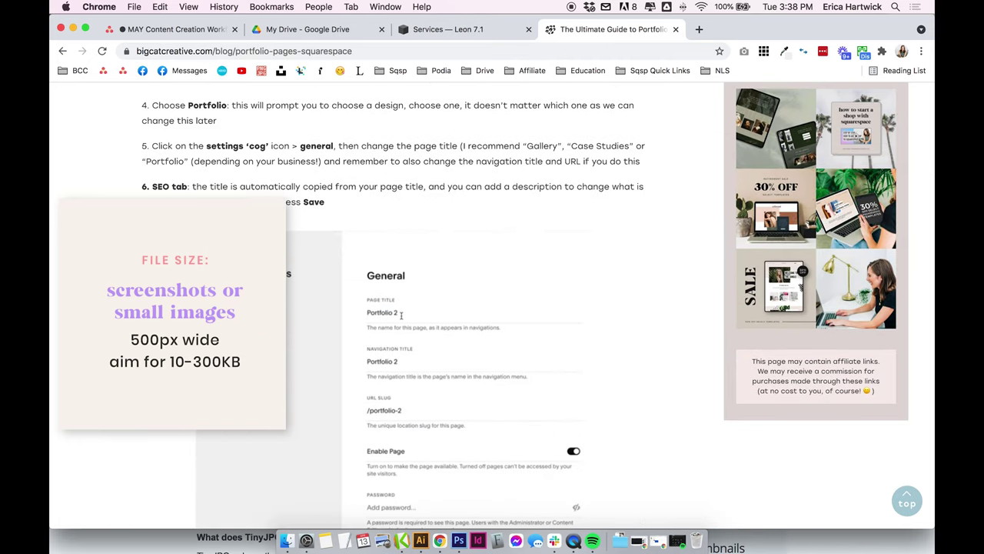
{"action": "scroll", "coordinate": [312, 279], "scroll_direction": "down", "scroll_amount": 3}
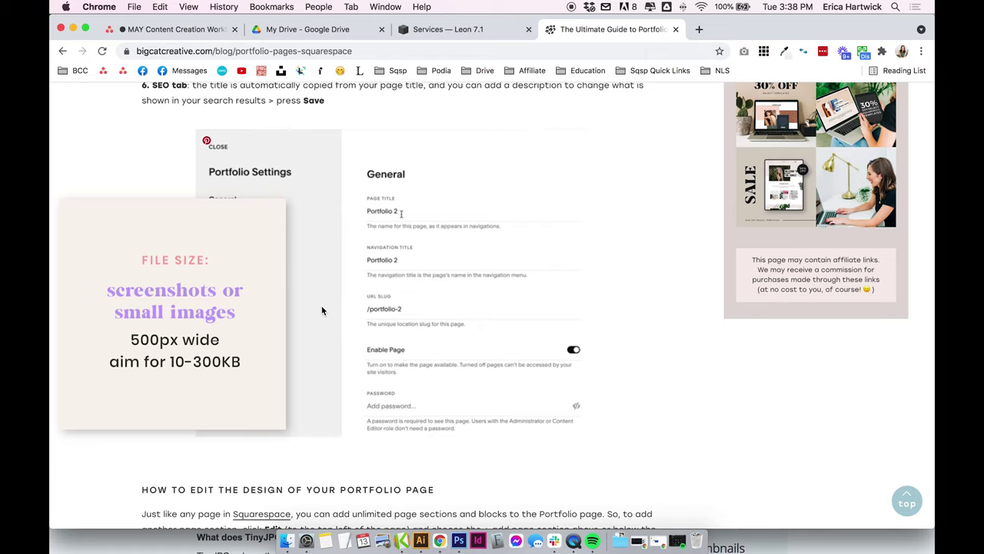
{"action": "scroll", "coordinate": [297, 290], "scroll_direction": "up", "scroll_amount": 2}
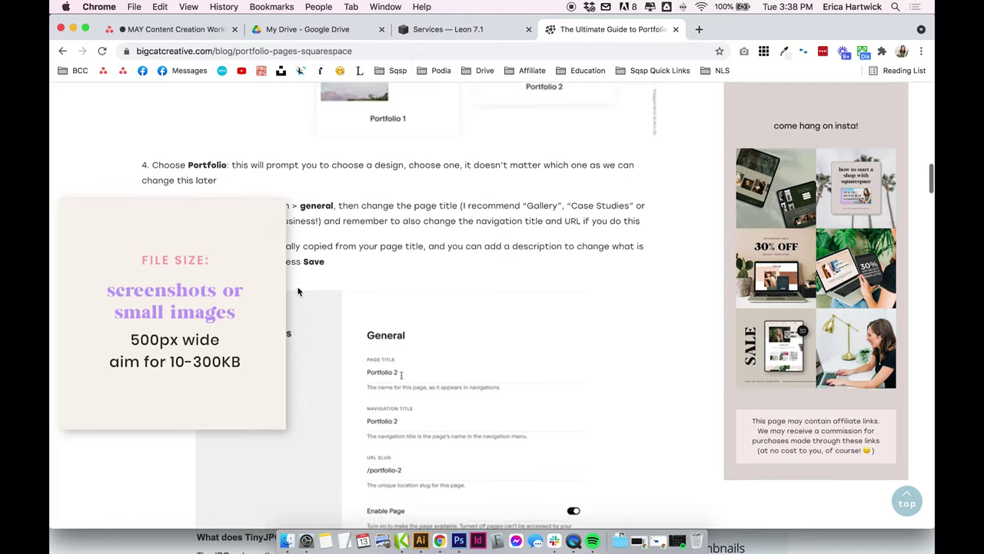
{"action": "scroll", "coordinate": [296, 290], "scroll_direction": "down", "scroll_amount": 6}
{"action": "scroll", "coordinate": [297, 290], "scroll_direction": "down", "scroll_amount": 5}
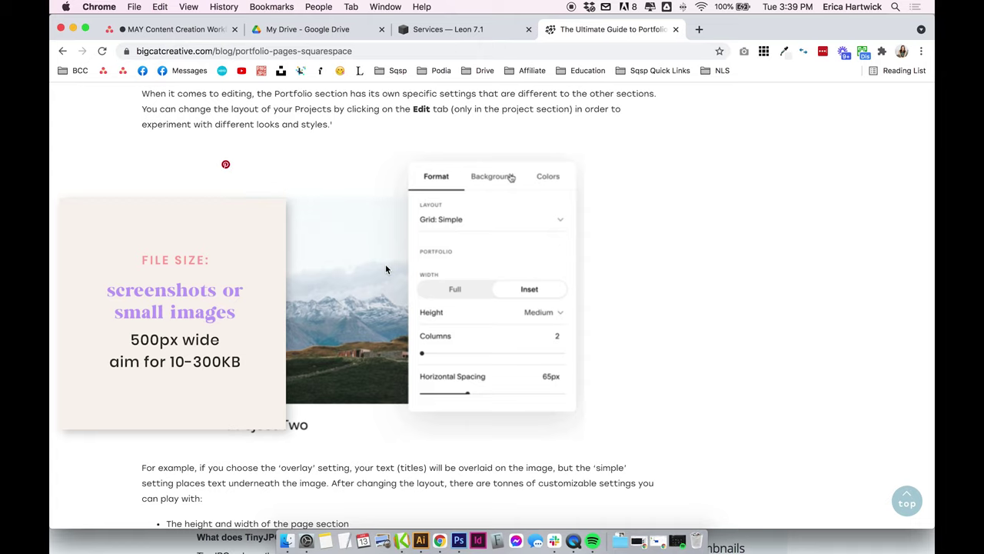
{"action": "scroll", "coordinate": [386, 263], "scroll_direction": "up", "scroll_amount": 15}
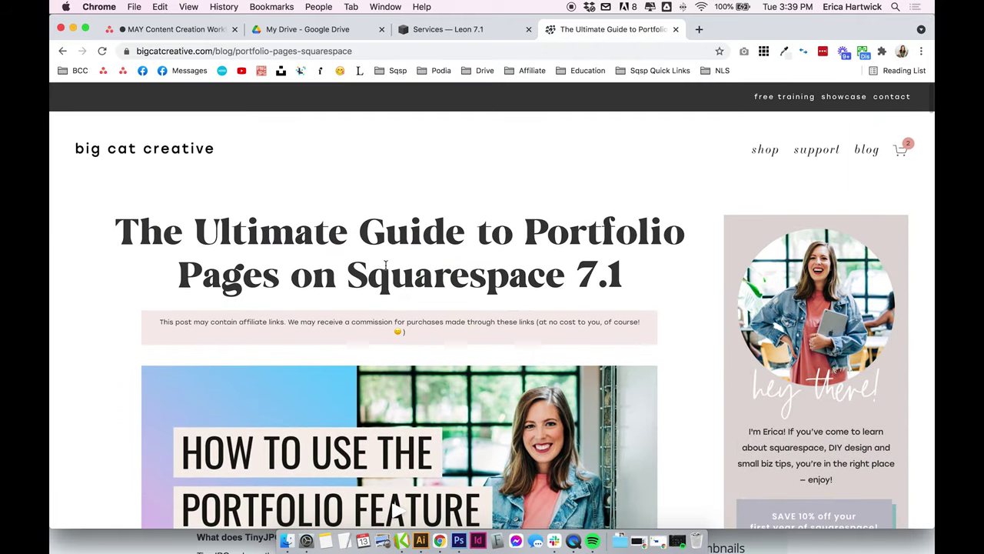
{"action": "scroll", "coordinate": [83, 292], "scroll_direction": "down", "scroll_amount": 5}
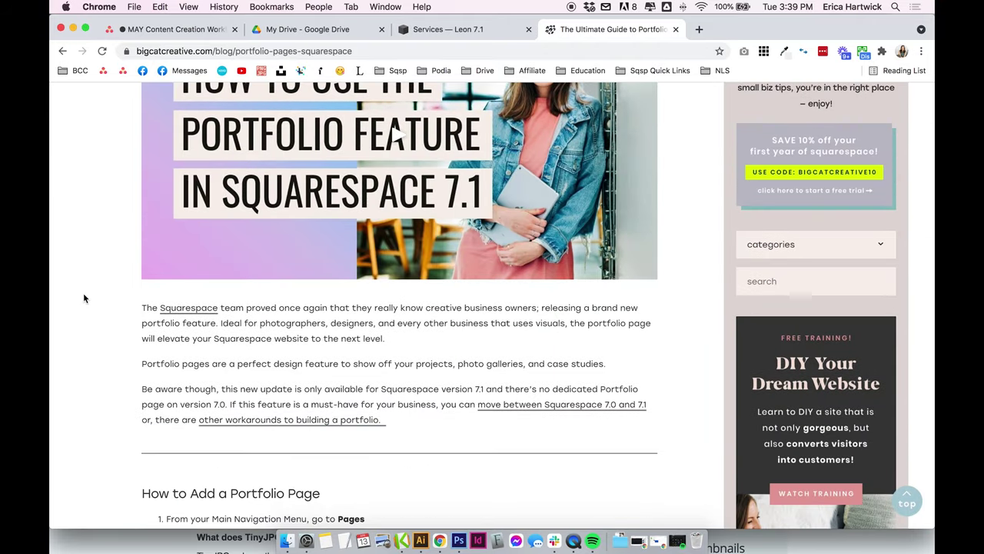
{"action": "scroll", "coordinate": [85, 298], "scroll_direction": "up", "scroll_amount": 5}
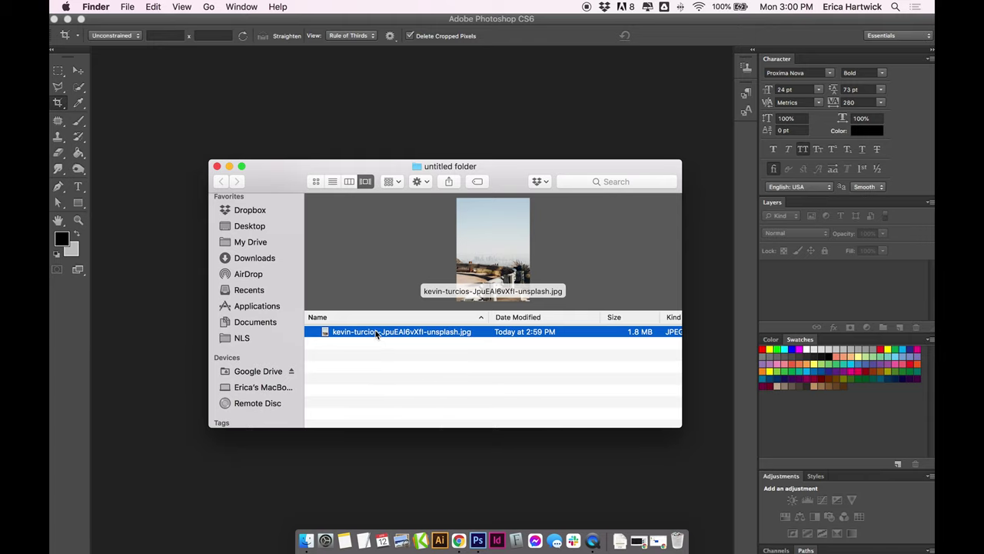
Open the Unsplash JPG from the untitled folder in Photoshop and crop away the upper sky, leaving about 2672 × 2324 pixels
{"action": "left_click_drag", "start_coordinate": [375, 331], "coordinate": [481, 543]}
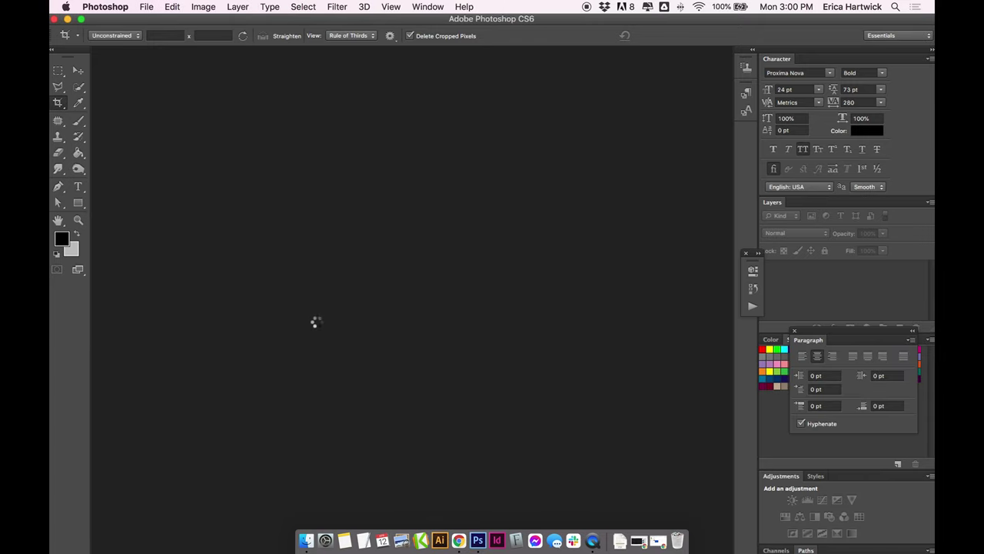
{"action": "left_click", "coordinate": [77, 70]}
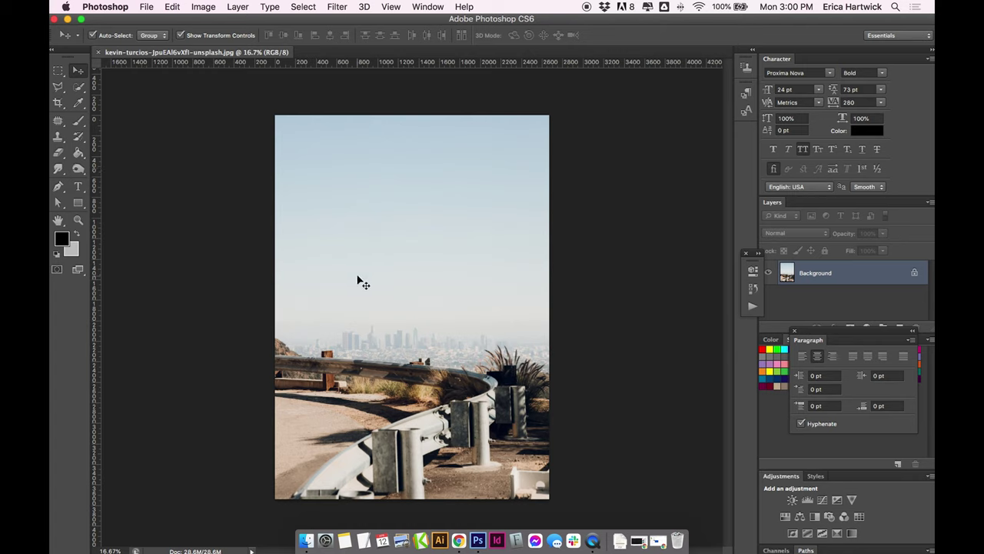
{"action": "left_click", "coordinate": [58, 102]}
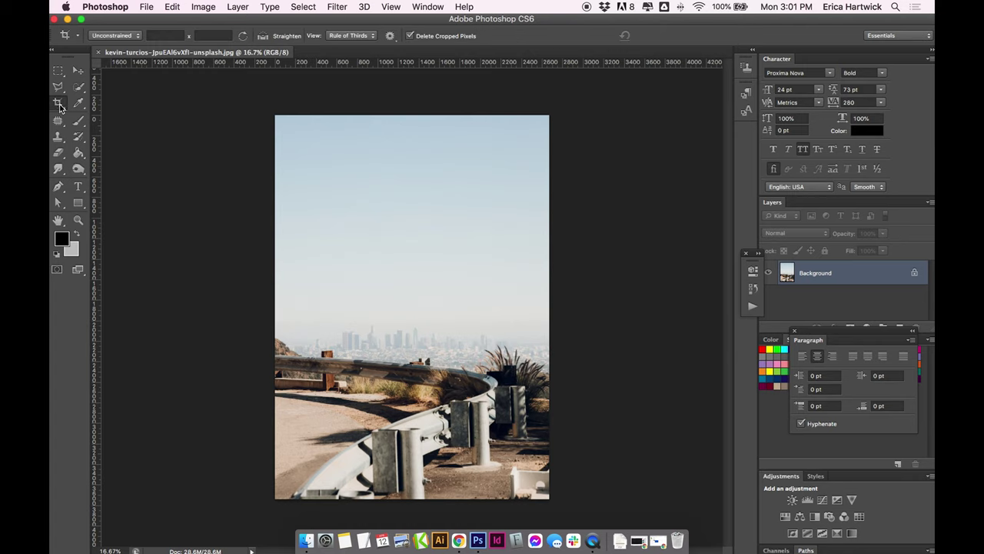
{"action": "mouse_move", "coordinate": [421, 107]}
{"action": "left_mouse_down"}
{"action": "mouse_move", "coordinate": [418, 213]}
{"action": "mouse_move", "coordinate": [419, 194]}
{"action": "left_mouse_up"}
{"action": "key", "text": "Return"}
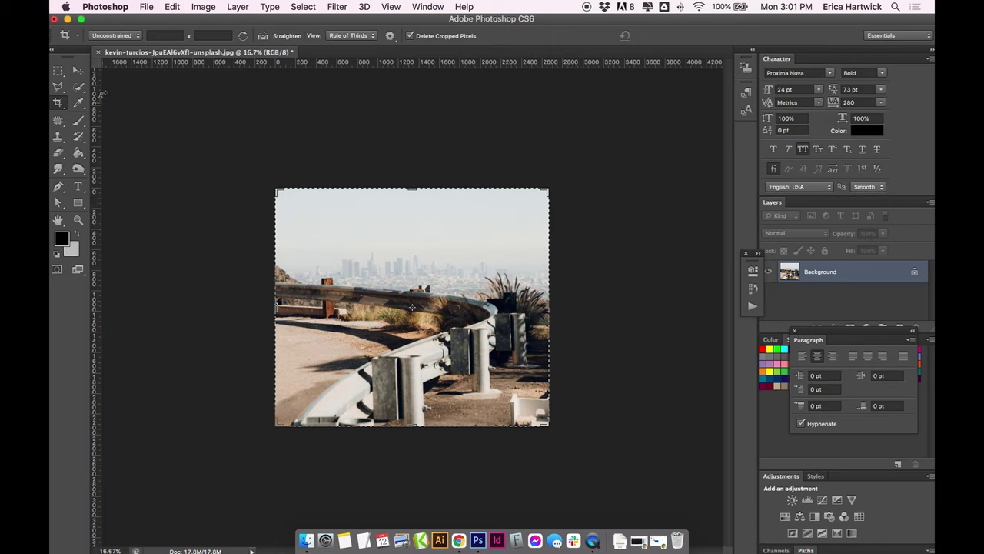
{"action": "left_click", "coordinate": [79, 70]}
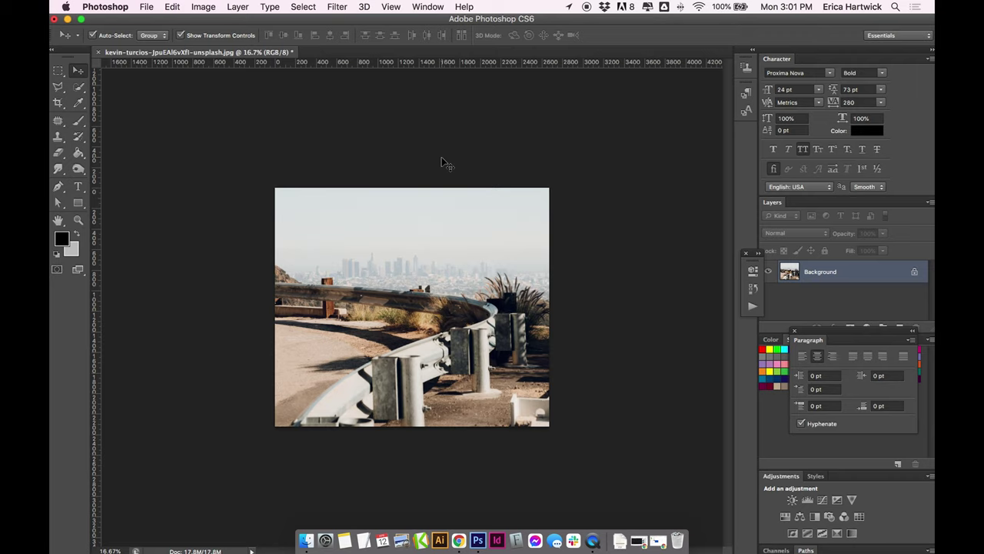
Set the image width to 2000 pixels in the Image Size settings, keeping the proportions constrained
{"action": "left_click", "coordinate": [209, 8]}
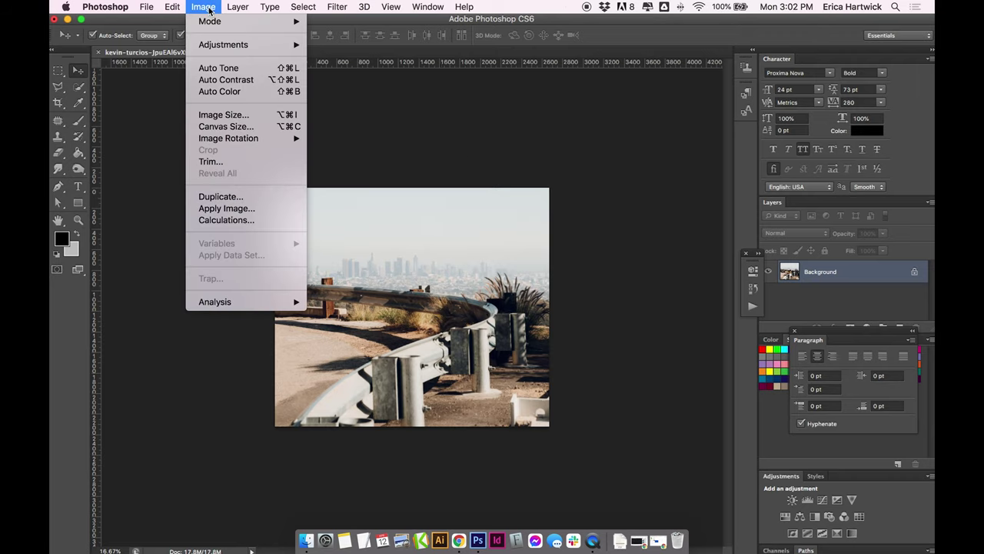
{"action": "left_click", "coordinate": [226, 114]}
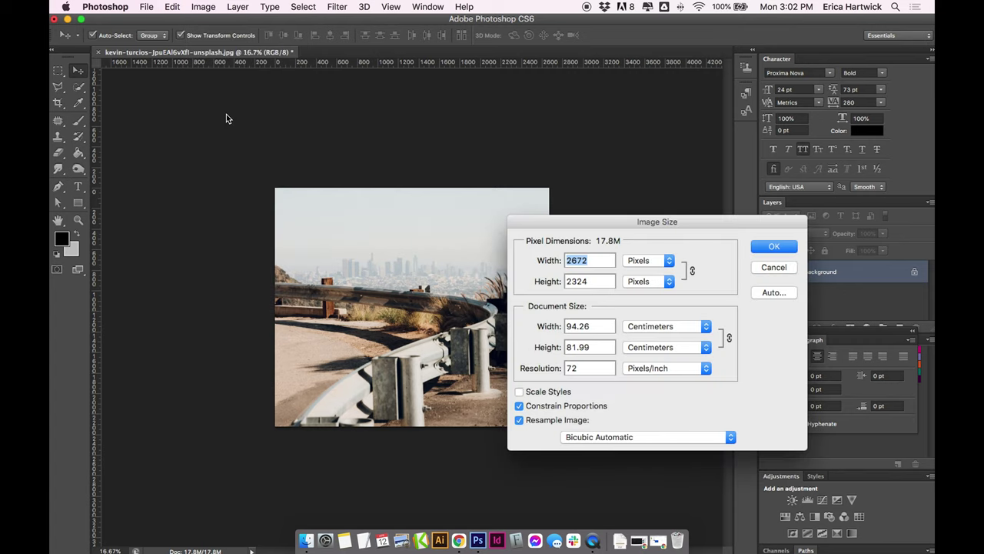
{"action": "left_click", "coordinate": [584, 260]}
{"action": "double_click", "coordinate": [570, 261]}
{"action": "left_click", "coordinate": [590, 260]}
{"action": "left_click_drag", "start_coordinate": [569, 281], "coordinate": [603, 283]}
{"action": "left_click", "coordinate": [604, 283]}
{"action": "key", "text": "Down"}
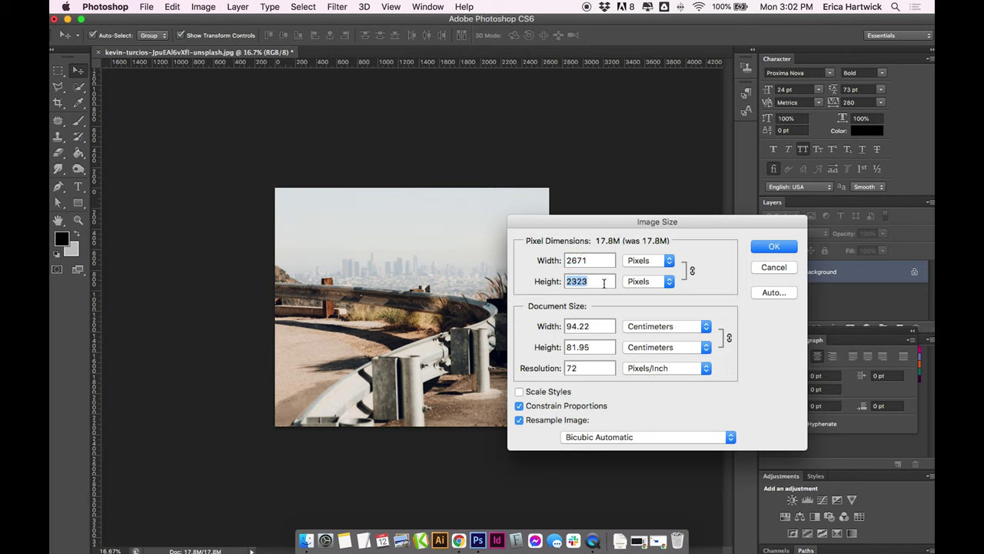
{"action": "left_click", "coordinate": [599, 261]}
{"action": "double_click", "coordinate": [596, 261]}
{"action": "type", "text": "2000"}
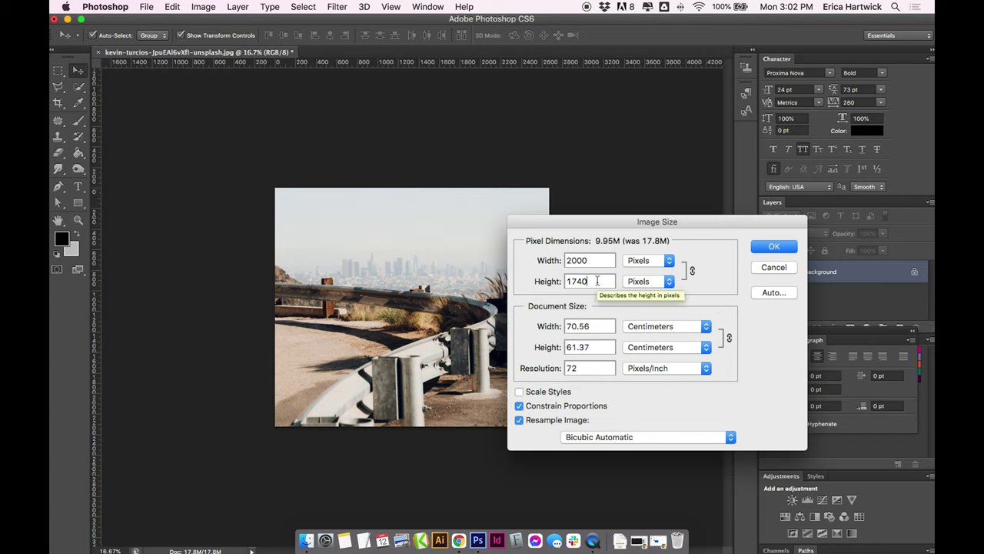
Change the pixel width to 2004, step it back down to 2000, and apply the new image size
{"action": "double_click", "coordinate": [599, 260]}
{"action": "type", "text": "2004"}
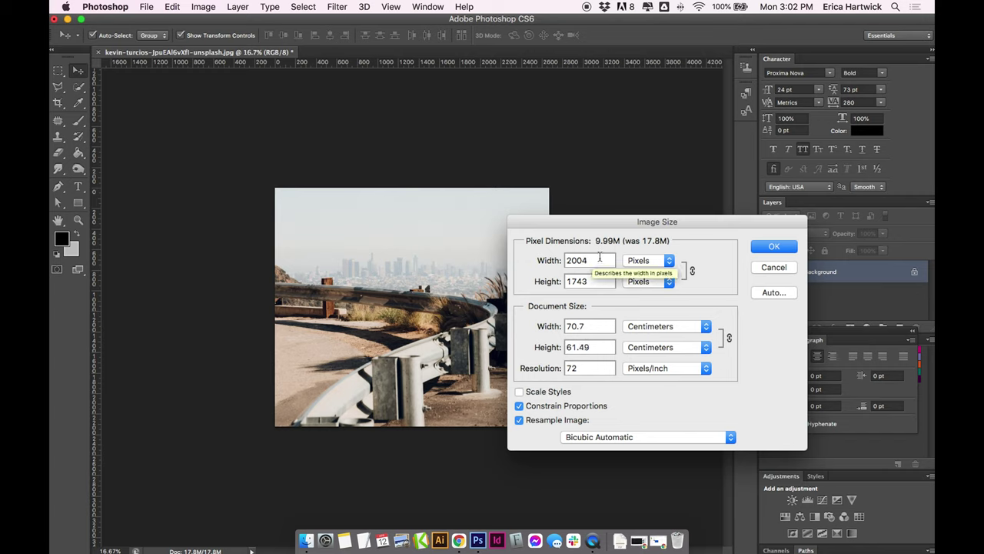
{"action": "key", "text": "Down"}
{"action": "key", "text": "Down"}
{"action": "key", "text": "Down"}
{"action": "key", "text": "Down"}
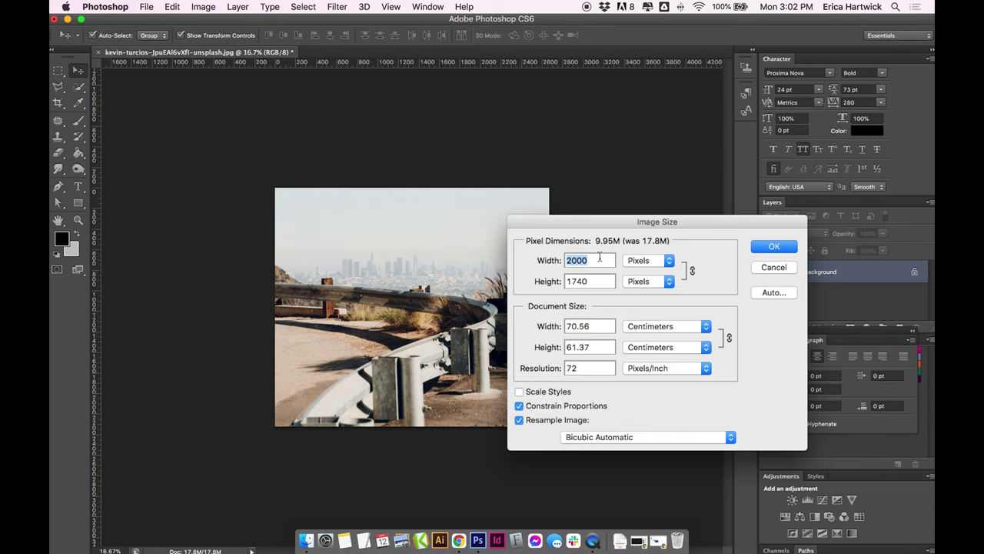
{"action": "left_click", "coordinate": [770, 249]}
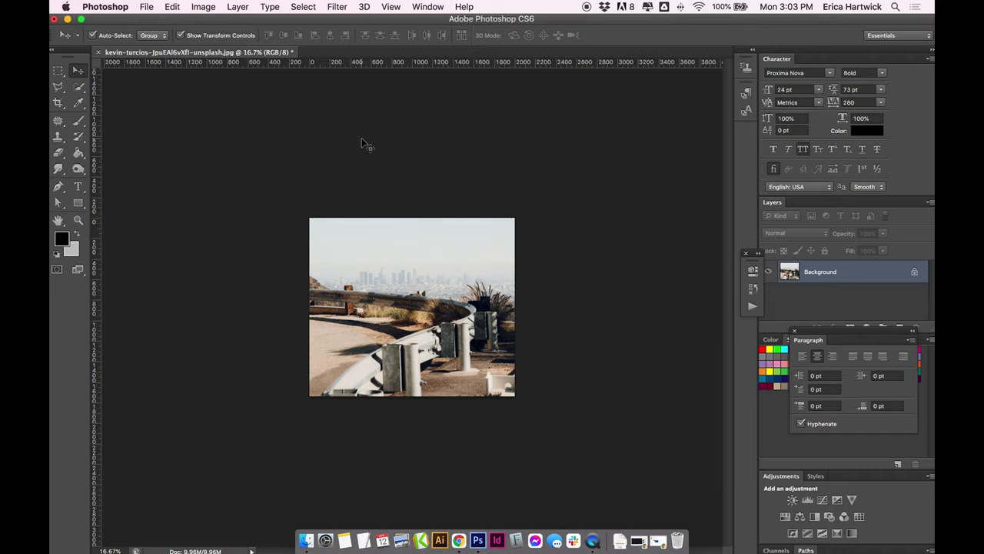
Open Save for Web for the resized photo and inspect the optimized JPEG preview around the skyline, guardrail and grasses
{"action": "left_click", "coordinate": [146, 7]}
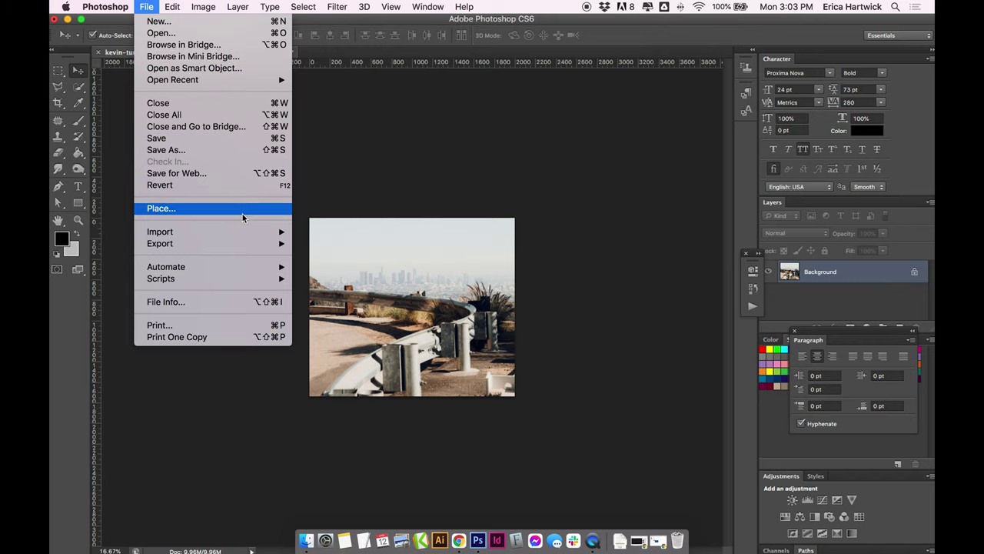
{"action": "left_click", "coordinate": [202, 174]}
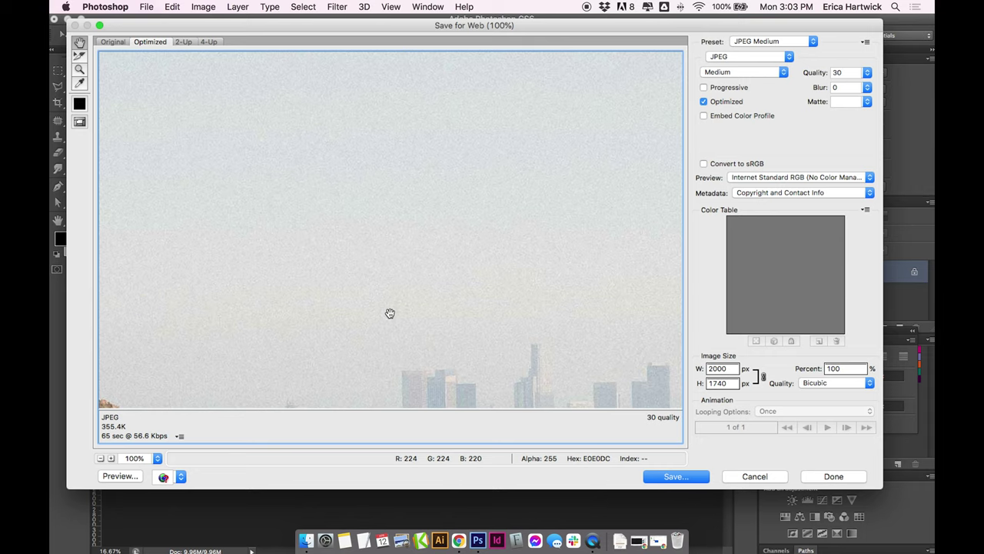
{"action": "left_click_drag", "start_coordinate": [533, 347], "coordinate": [405, 175]}
{"action": "left_click_drag", "start_coordinate": [461, 315], "coordinate": [389, 176]}
{"action": "left_click_drag", "start_coordinate": [470, 346], "coordinate": [295, 292]}
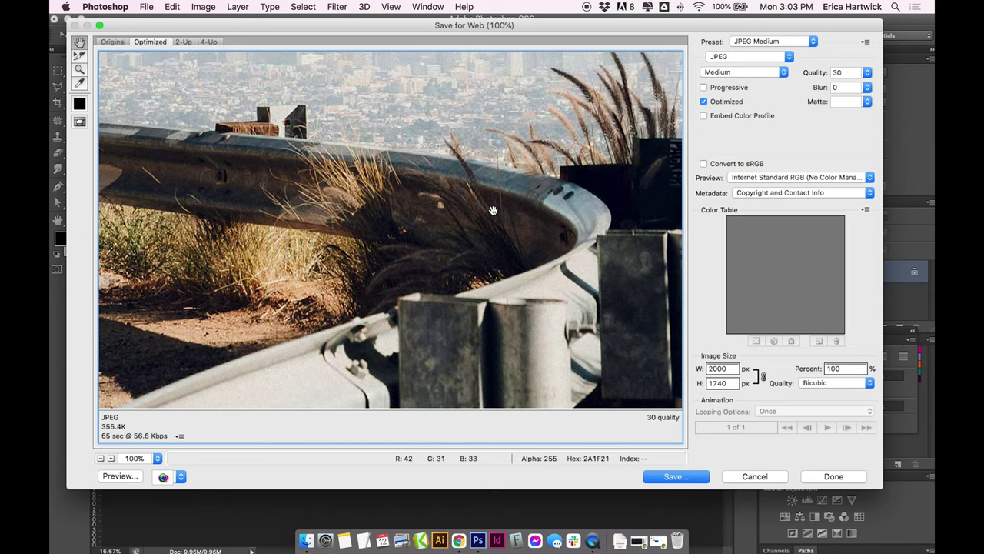
{"action": "left_click_drag", "start_coordinate": [520, 182], "coordinate": [403, 352]}
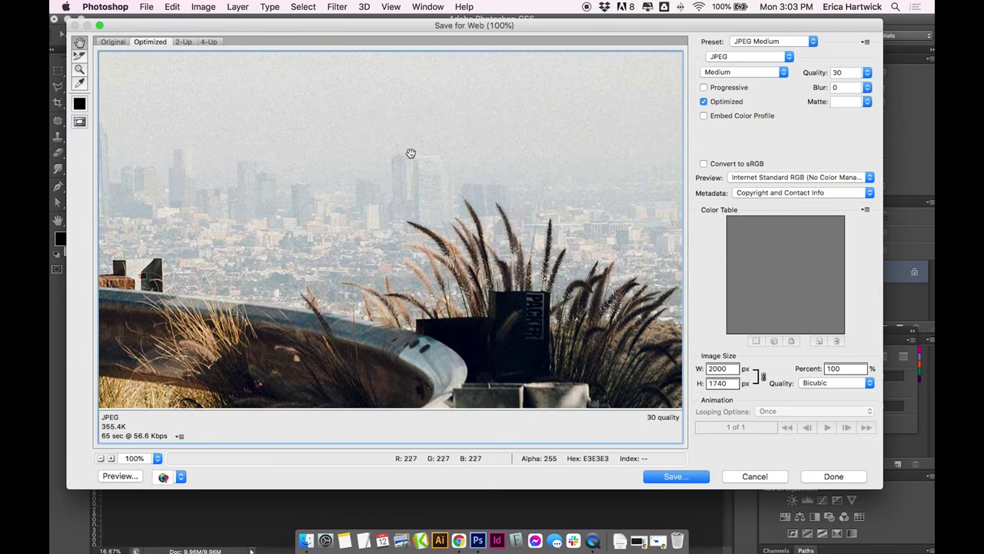